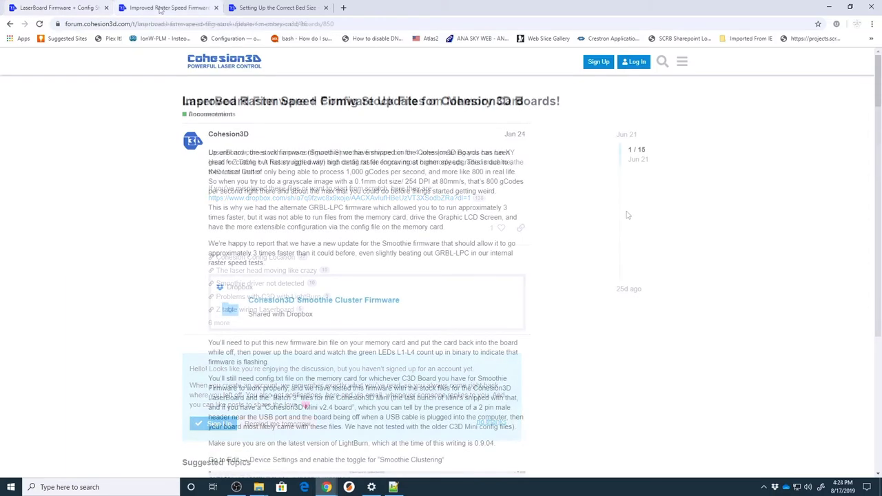
Step: Switch to the 'Improved Raster Speed Firmware Update for Cohesion3D Boards!' forum post
left_click(160, 10)
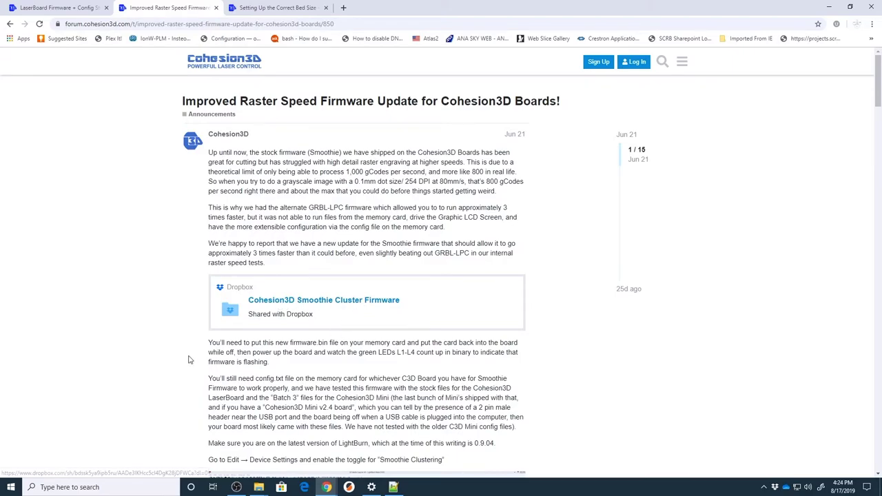
left_click_drag(209, 342, 286, 366)
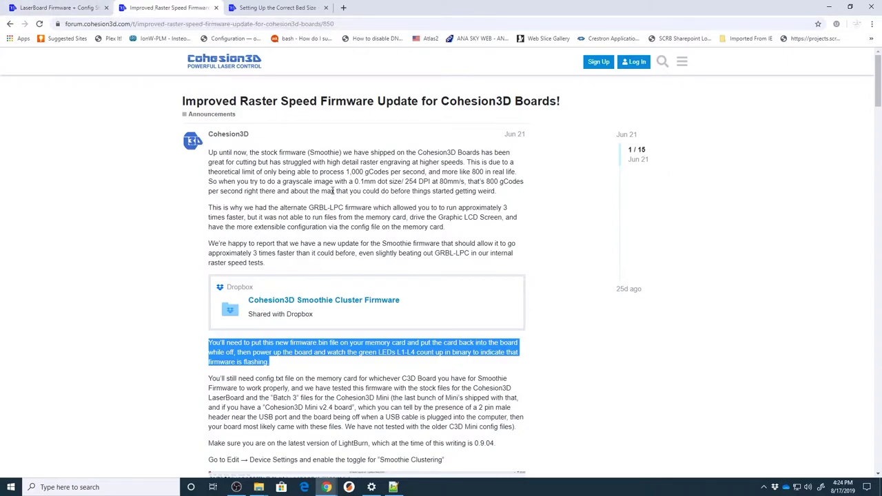
left_click(327, 205)
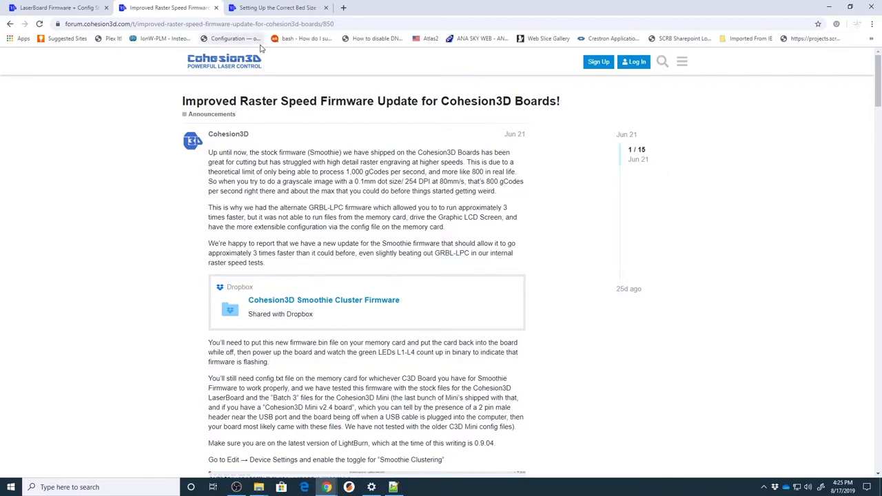
Step: Open the 'Setting Up the Correct Bed Size' forum post and scroll through its Y-axis steps
left_click(270, 11)
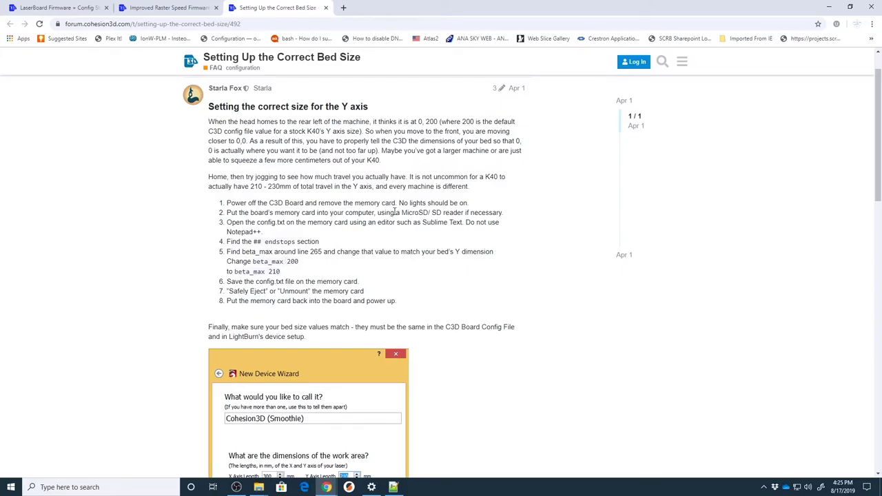
scroll(497, 348, "down", 4)
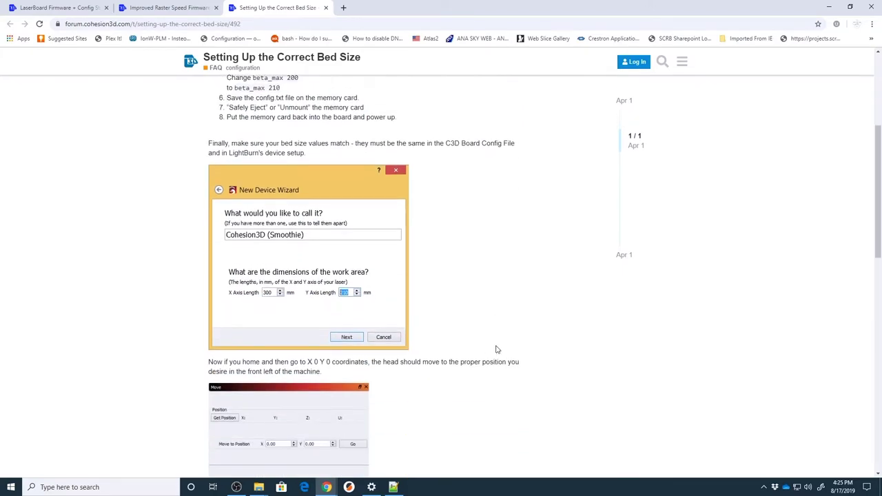
scroll(496, 350, "down", 1)
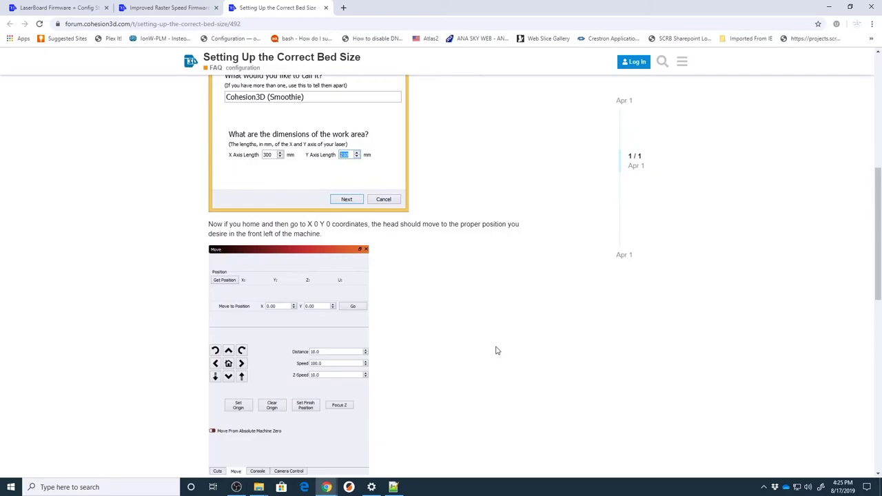
scroll(497, 351, "up", 2)
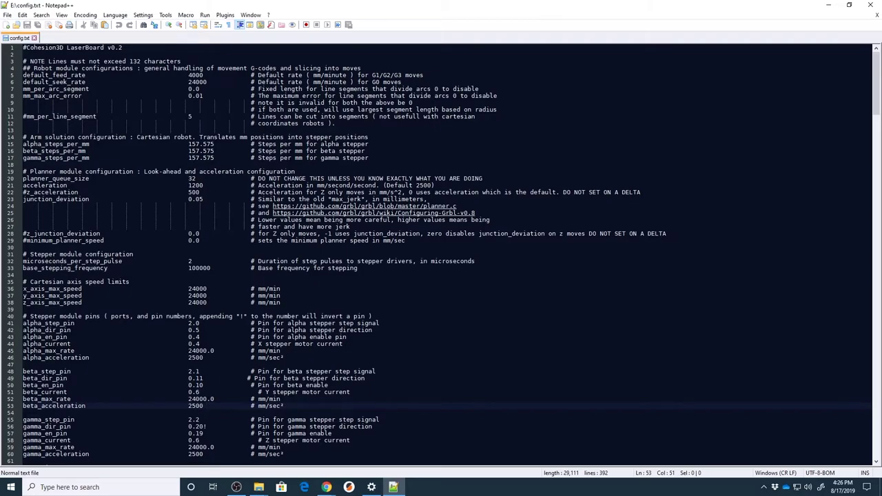
scroll(441, 255, "down", 4)
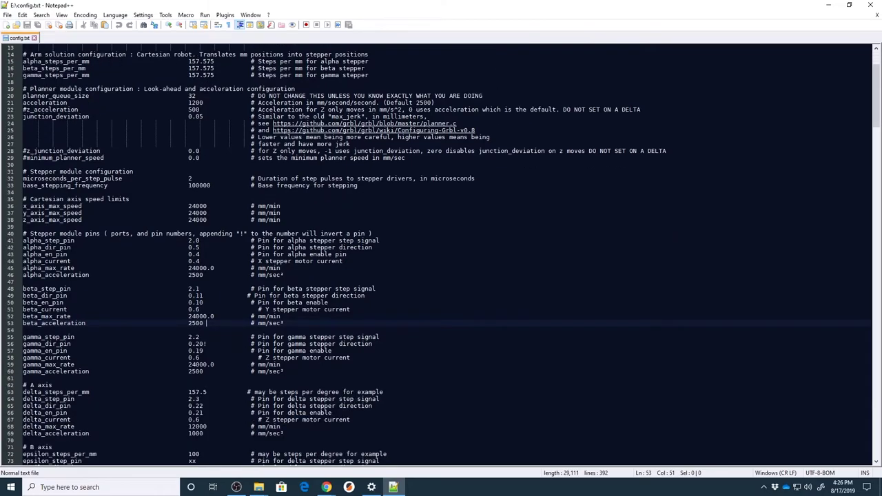
scroll(441, 255, "down", 4)
scroll(441, 255, "down", 14)
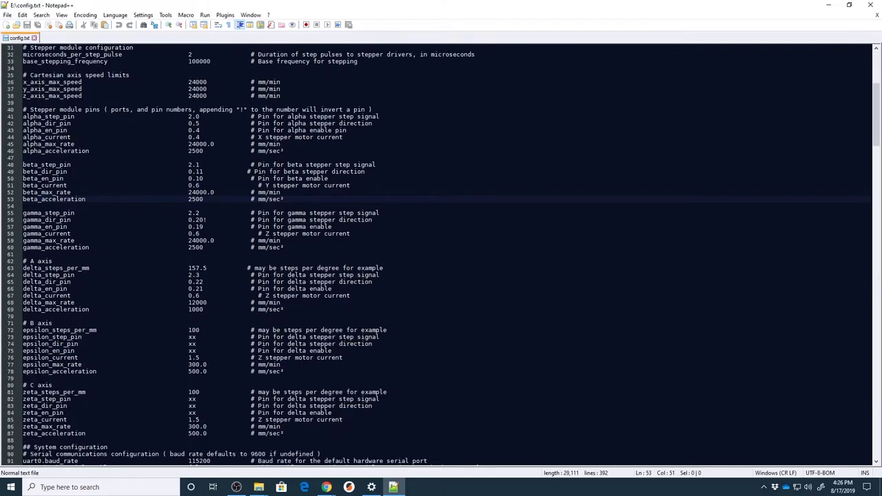
scroll(441, 255, "down", 15)
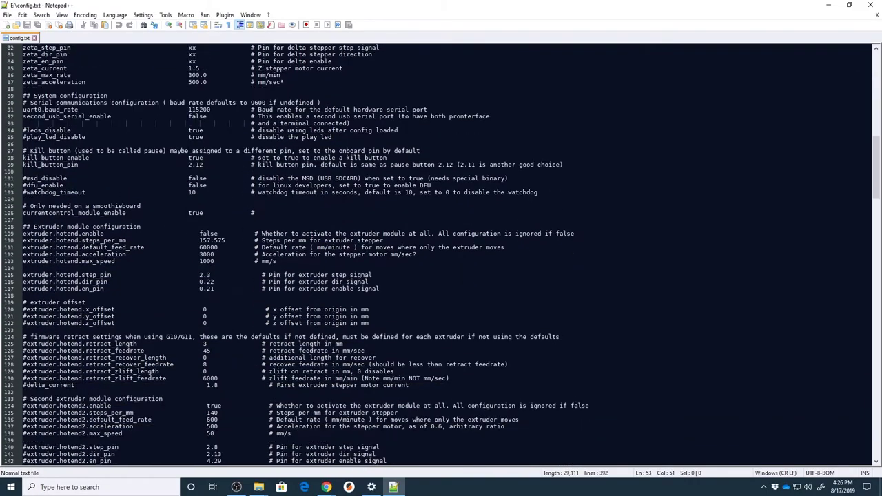
scroll(442, 255, "down", 19)
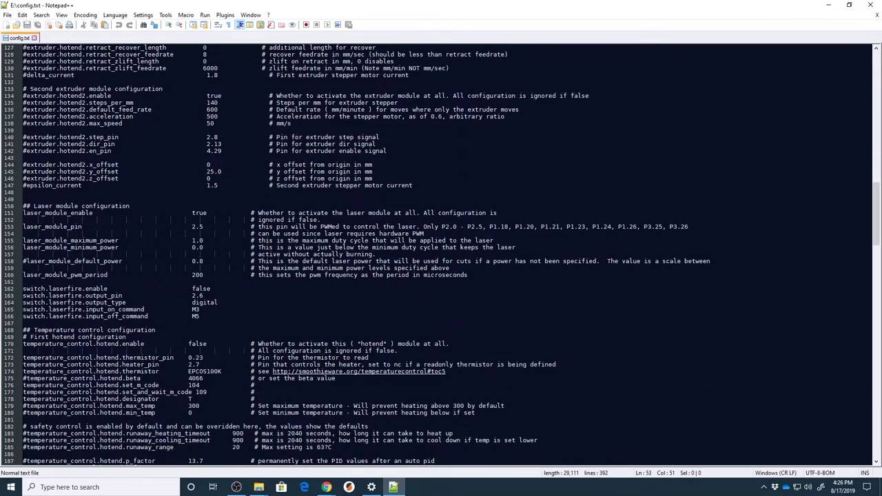
scroll(441, 255, "down", 14)
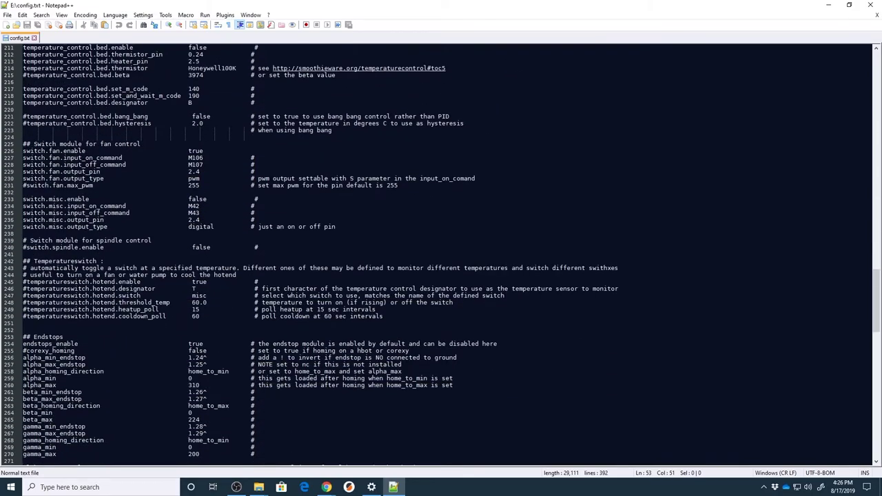
scroll(441, 255, "down", 4)
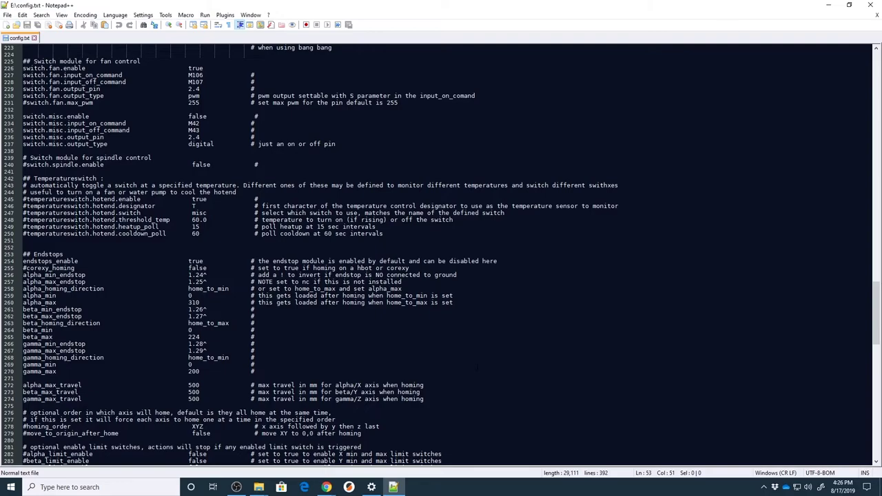
scroll(441, 255, "up", 20)
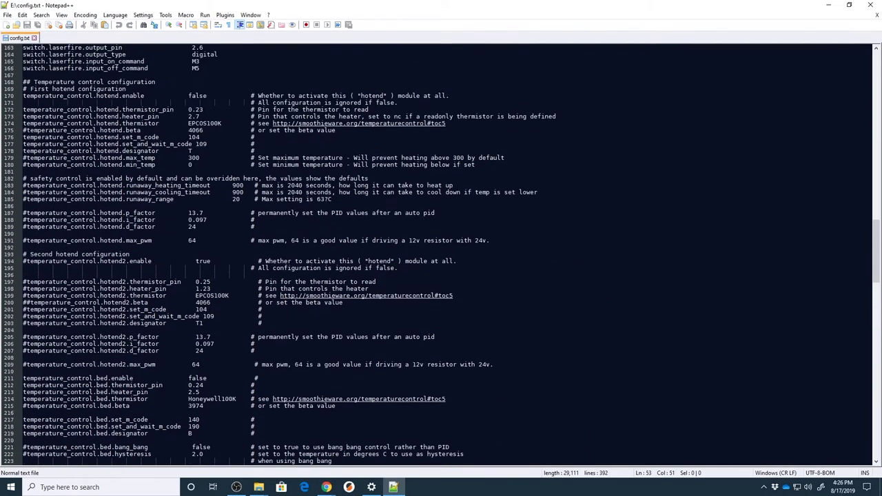
scroll(441, 255, "up", 20)
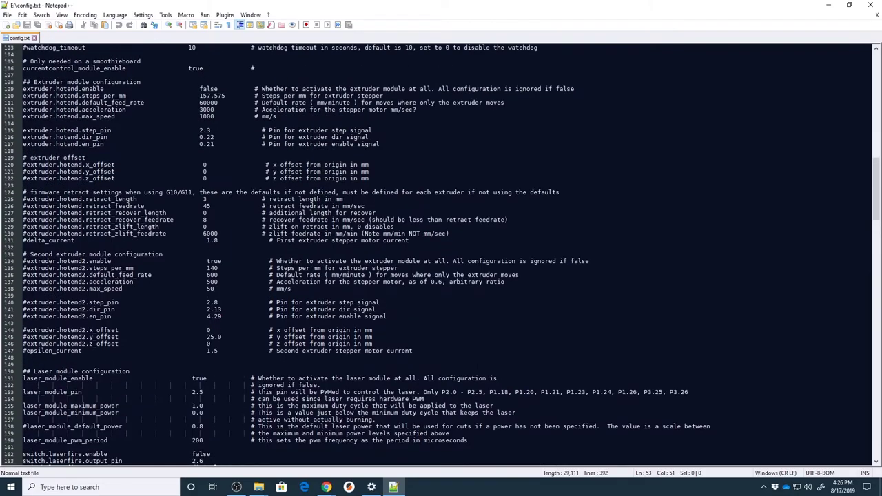
scroll(441, 255, "up", 19)
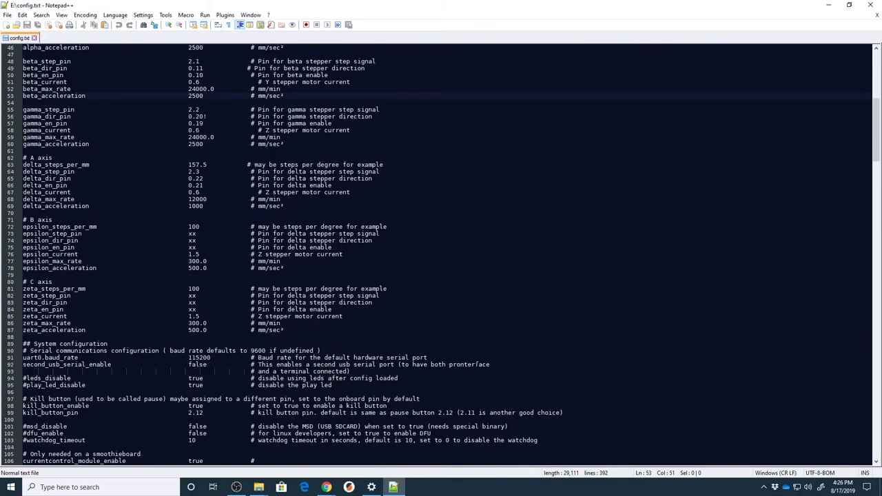
scroll(441, 255, "up", 15)
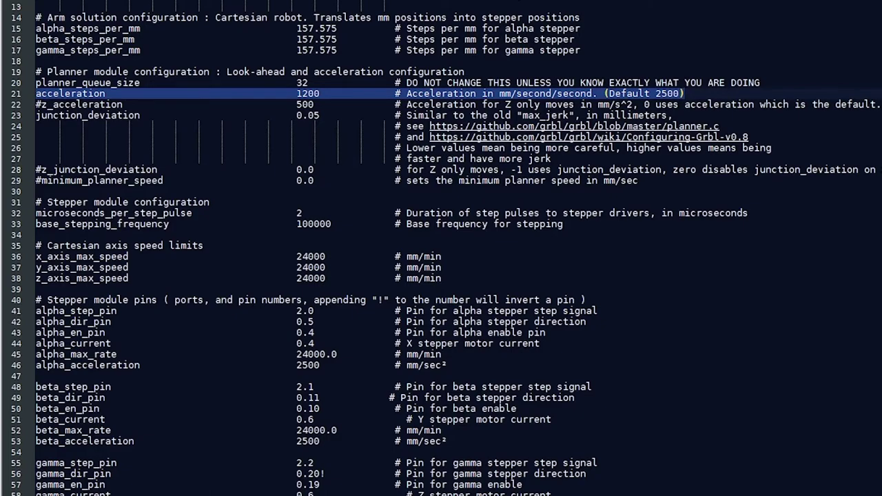
Step: Bookmark the alpha_current line, select the alpha_current and beta_current lines, and highlight acceleration 1200
left_click(29, 344)
left_click_drag(35, 344, 540, 343)
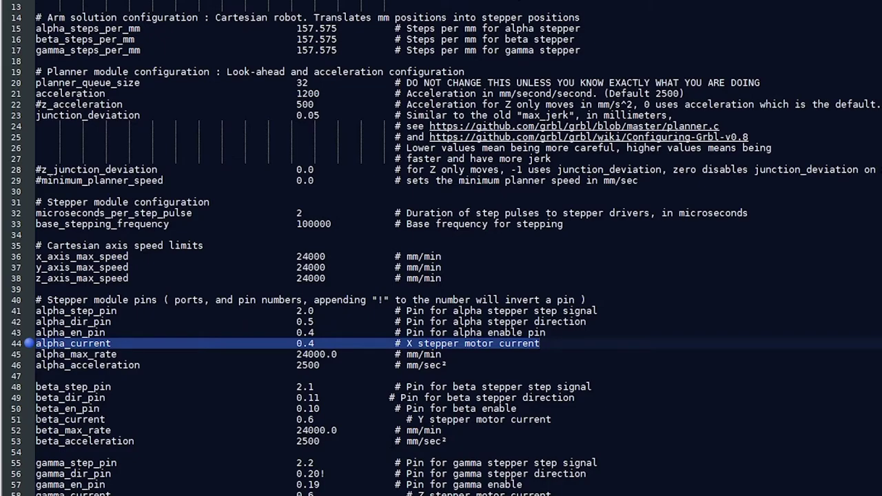
left_click_drag(35, 419, 551, 419)
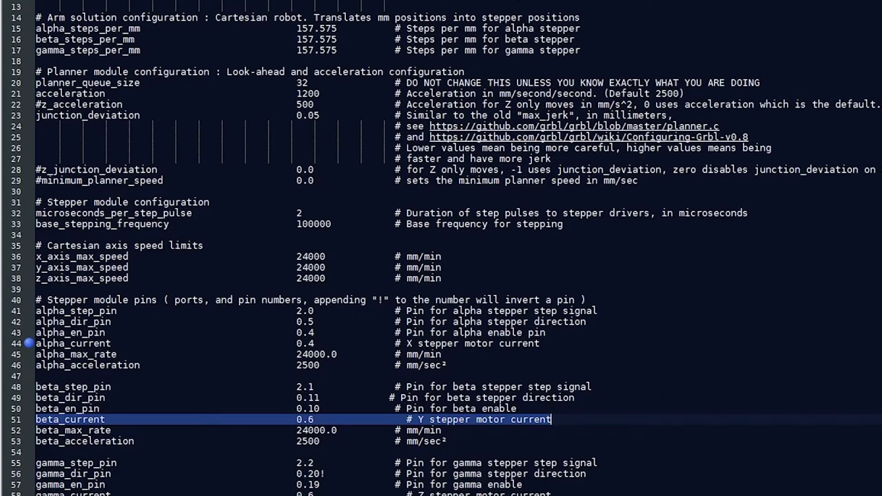
double_click(308, 94)
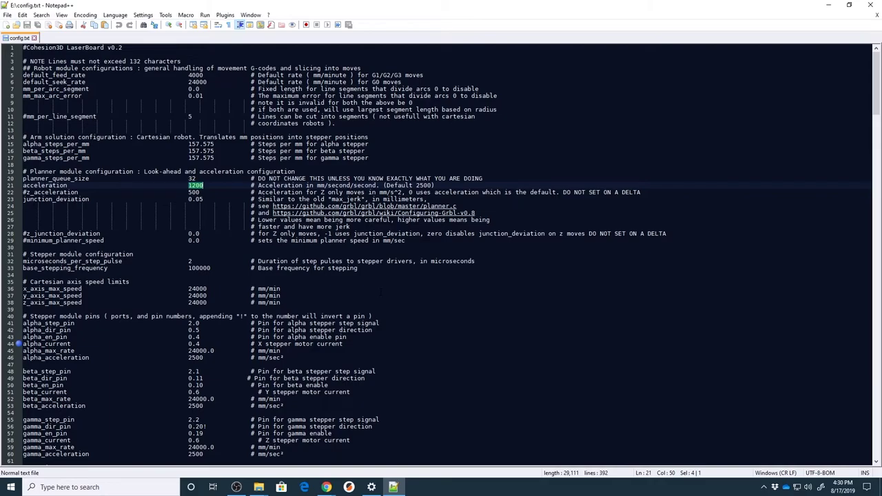
Step: Search config.txt for '## Endstops' to show alpha_max 310, beta_max 224, gamma_max 200, then close the search box
key("ctrl+f")
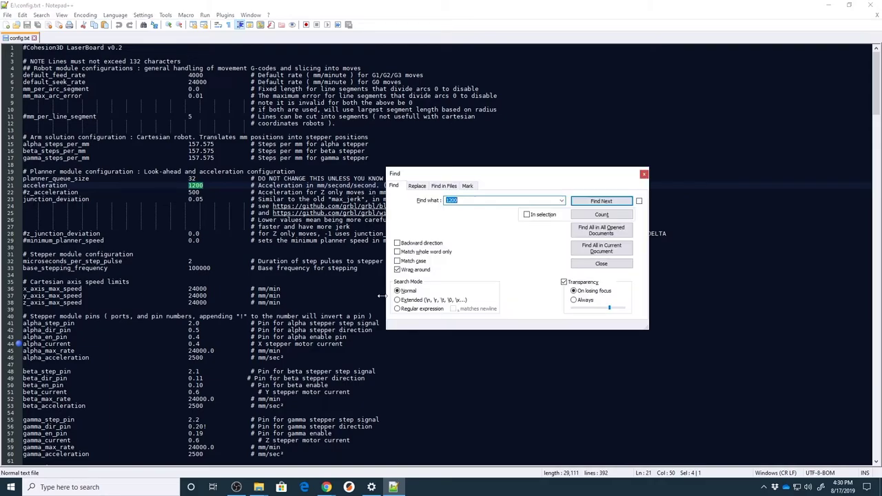
type("## Endstops")
left_click(595, 201)
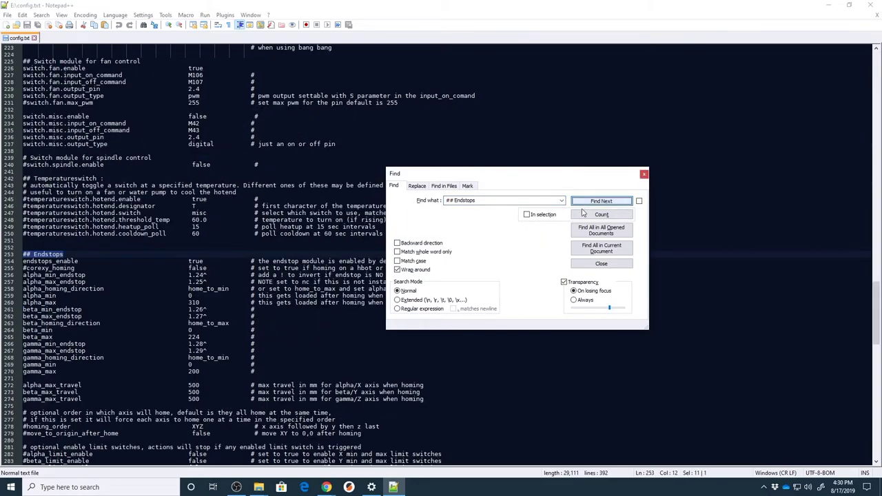
scroll(595, 202, "down", 2)
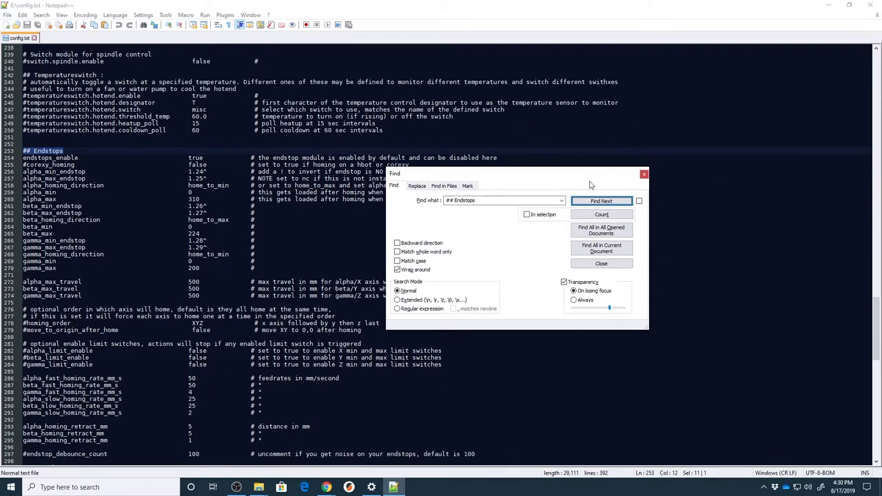
left_click(644, 174)
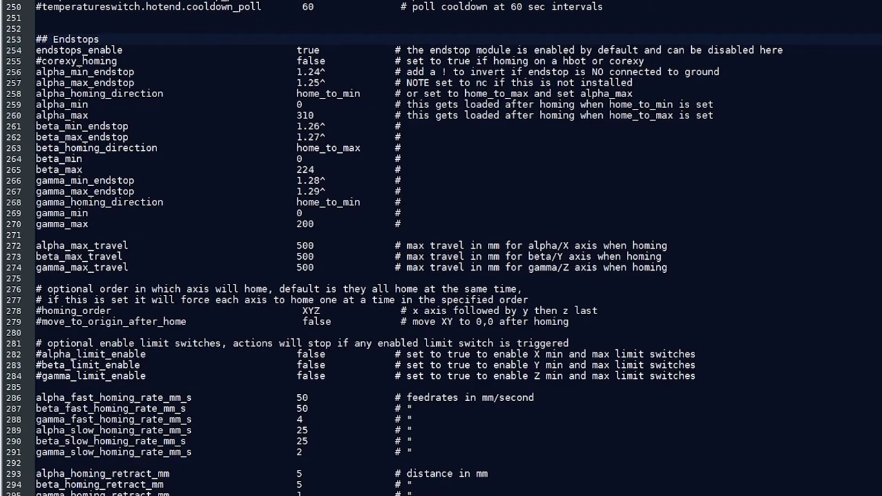
double_click(48, 115)
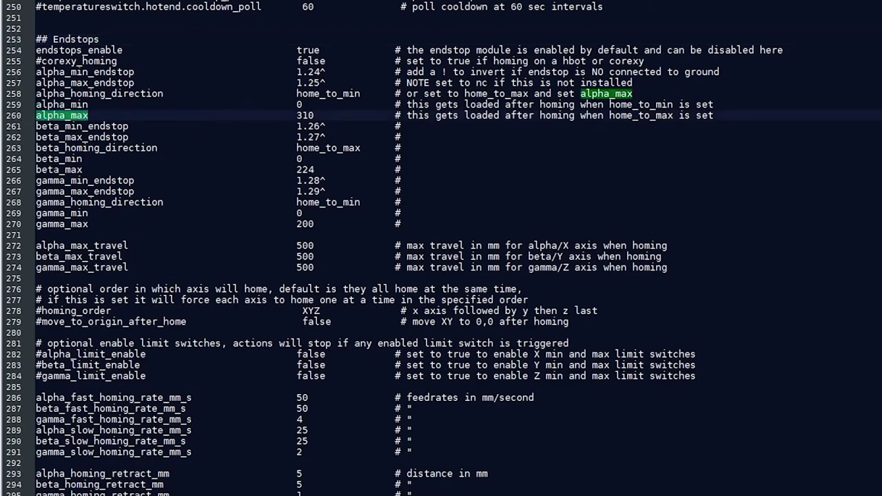
double_click(58, 170)
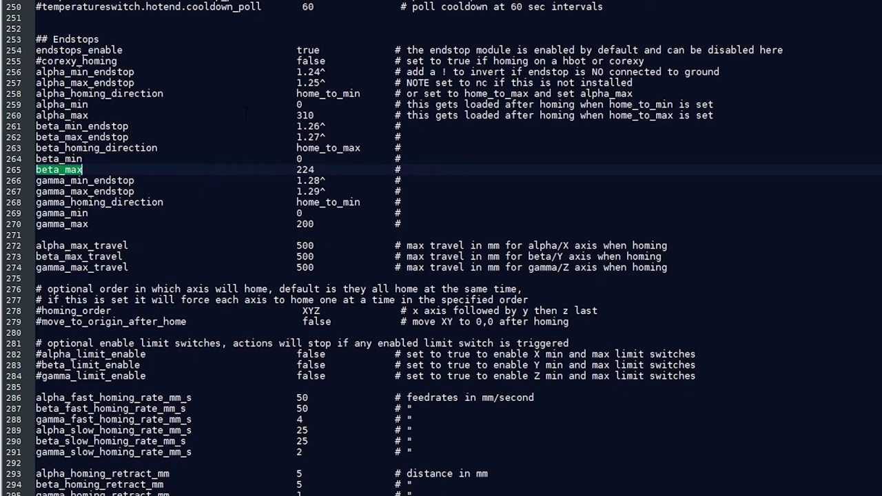
left_click(244, 115)
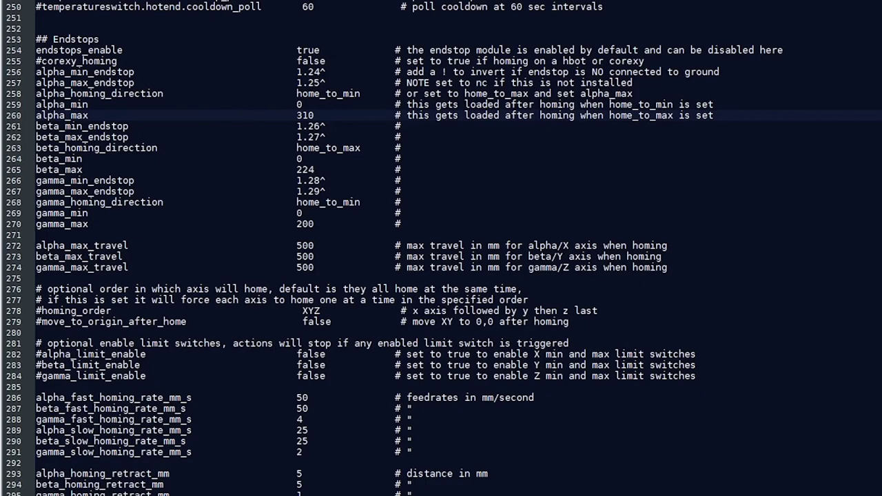
double_click(75, 170)
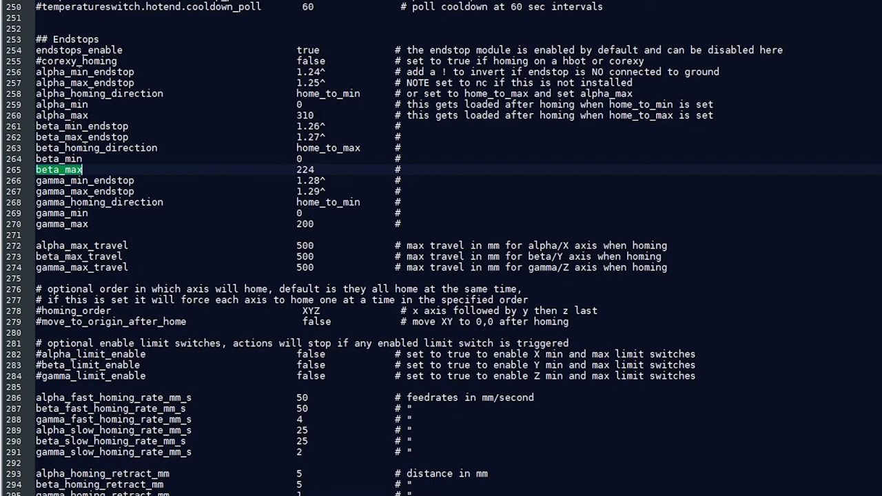
left_click(314, 115)
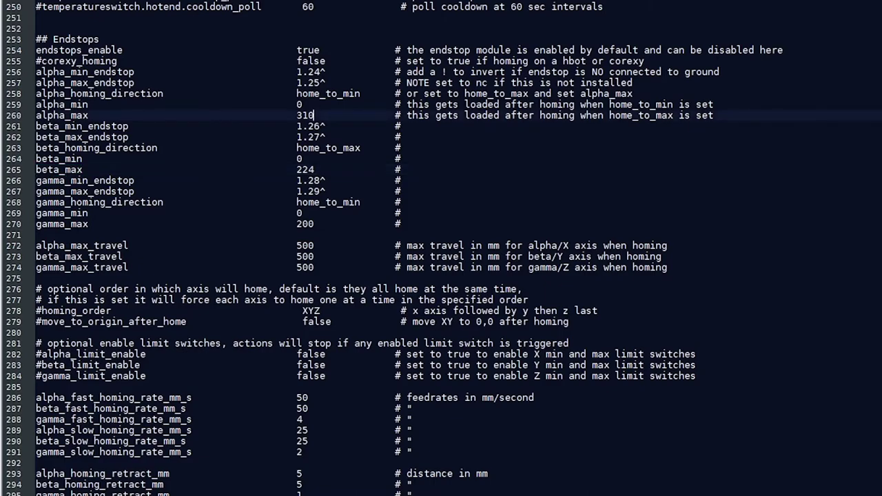
key("Down")
key("Down")
key("Down")
key("Down")
key("Down")
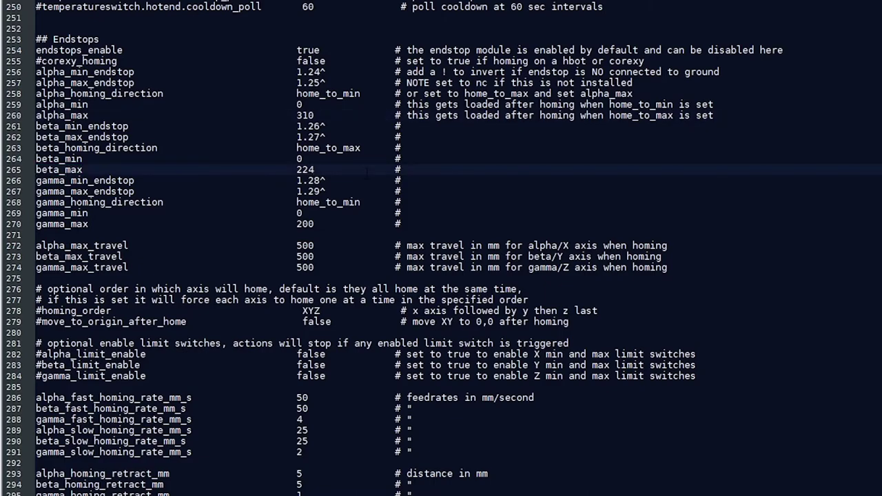